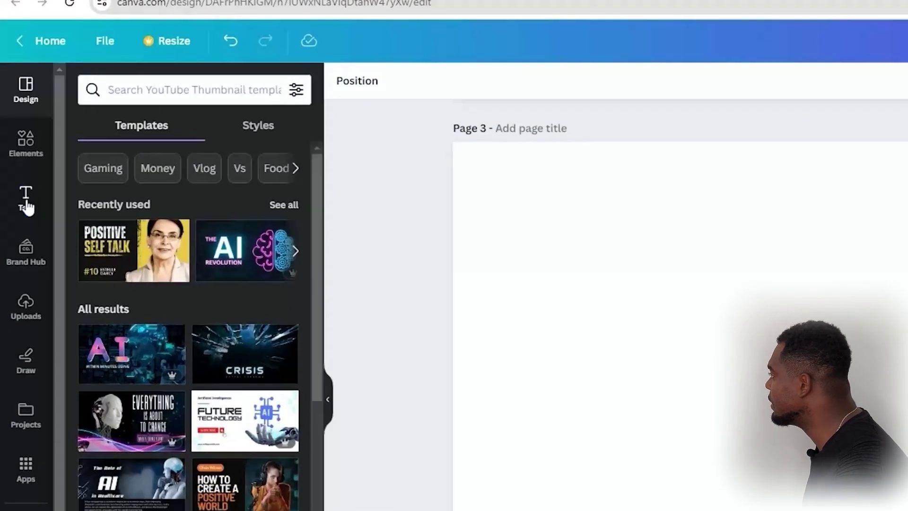
- Add a heading reading 'SUPER' and enlarge it by its corners to font size 192
left_click(19, 163)
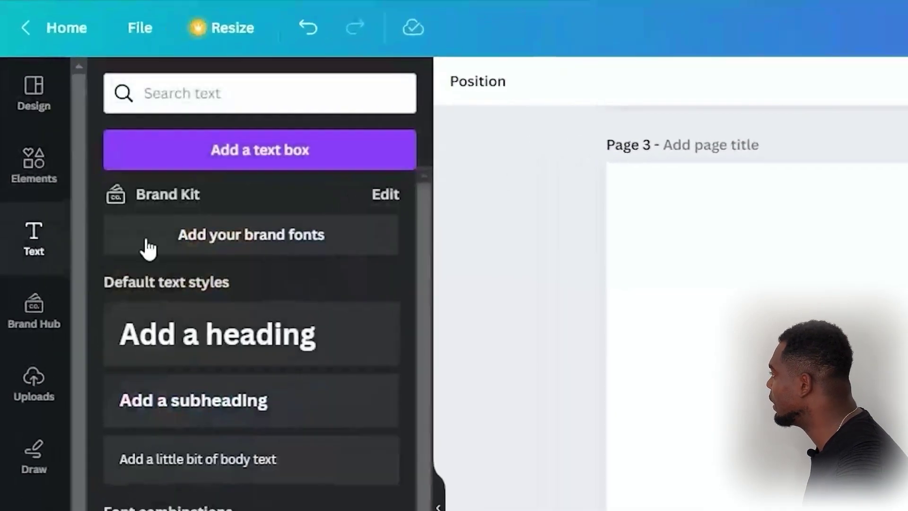
left_click(268, 317)
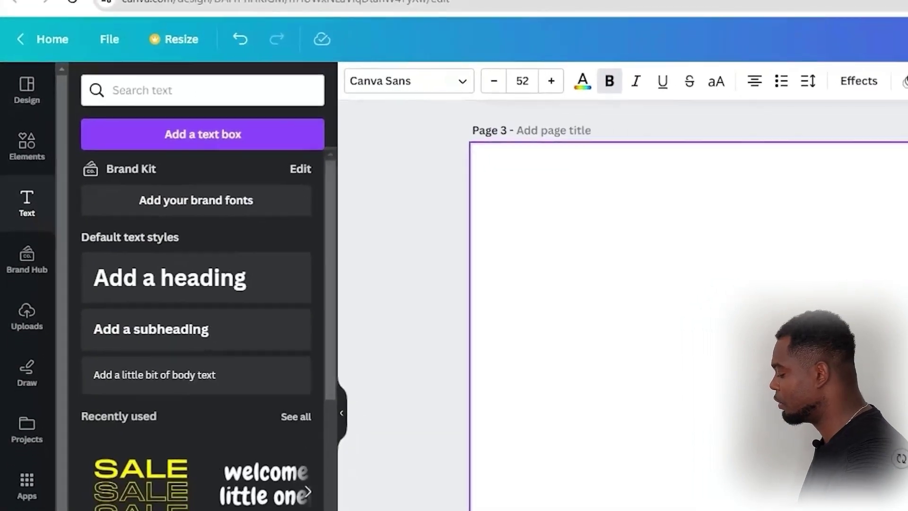
type("SUPER")
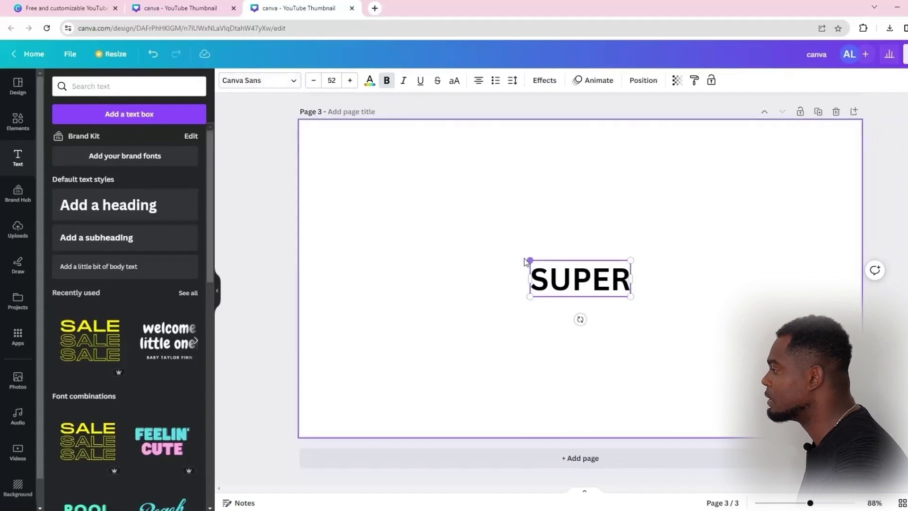
left_click_drag(524, 257, 392, 210)
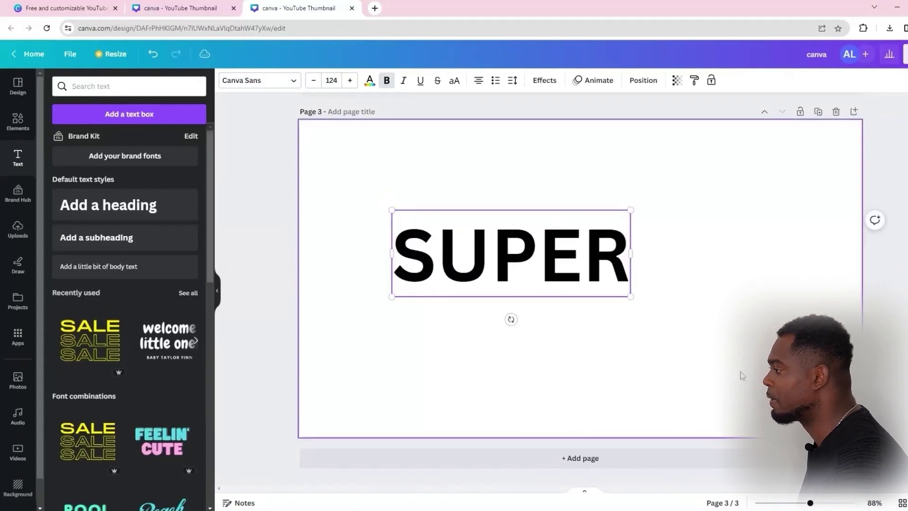
left_click_drag(632, 298, 756, 346)
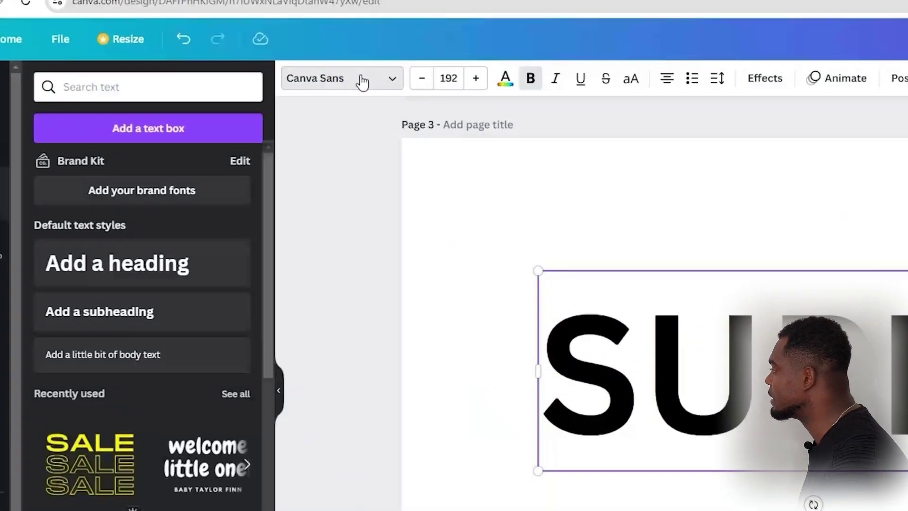
- Set SUPER in the Playlist Script font, then deselect it by clicking the empty page
left_click(268, 83)
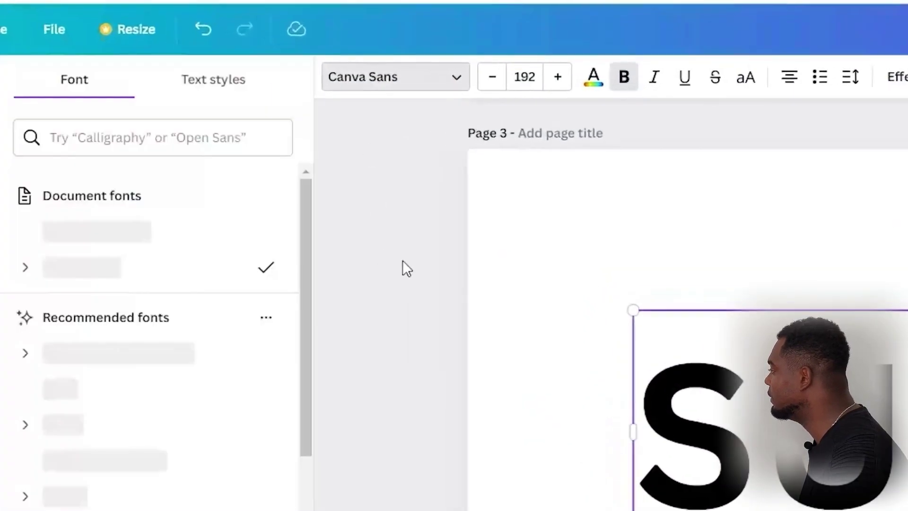
scroll(151, 449, "down", 5)
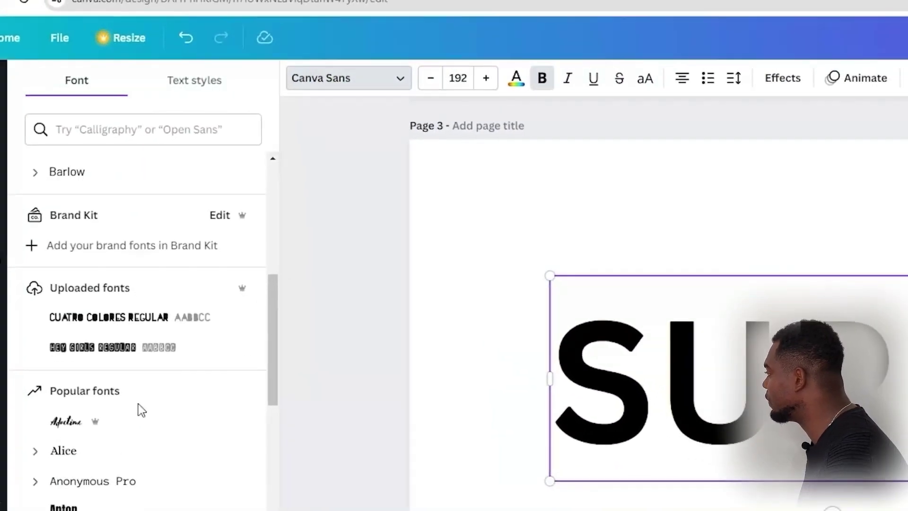
scroll(141, 410, "up", 5)
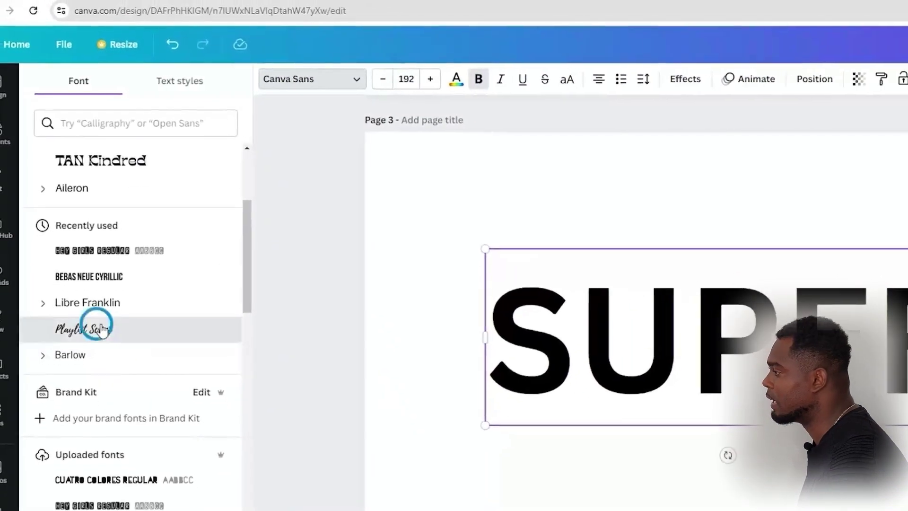
left_click(105, 372)
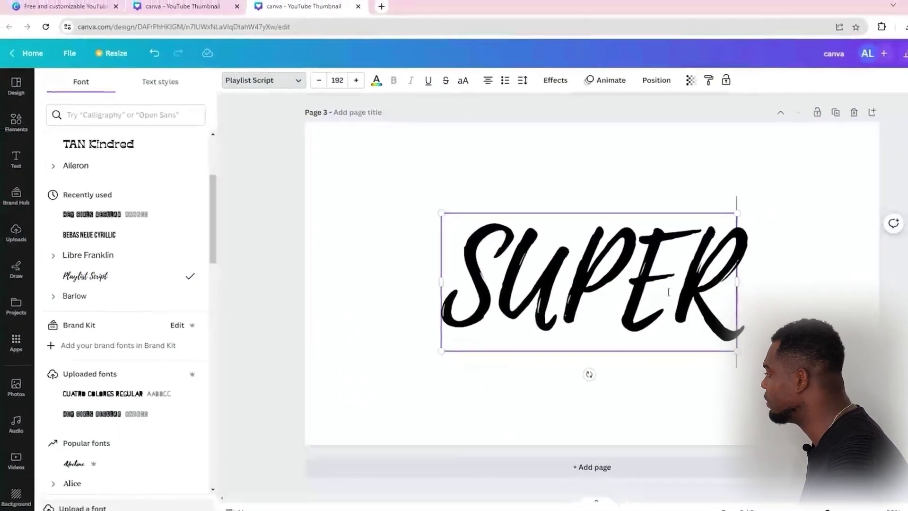
scroll(142, 352, "down", 4)
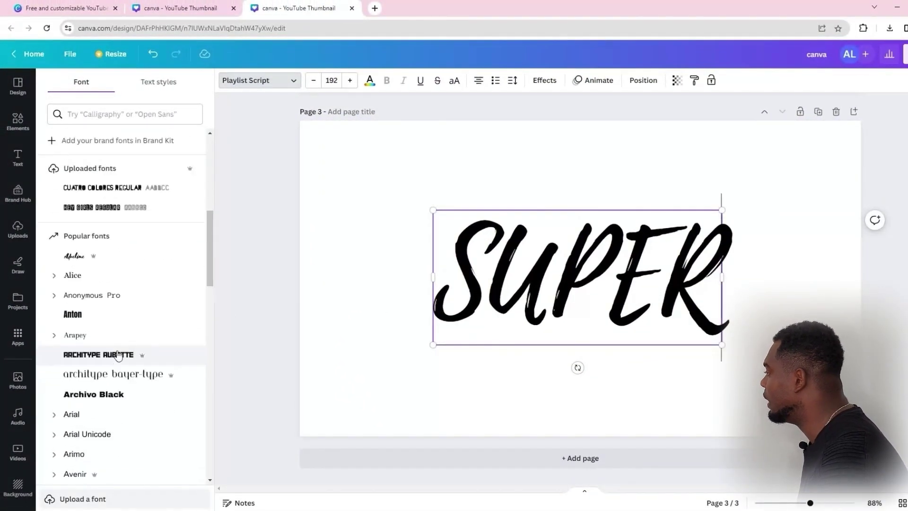
left_click(350, 149)
- Apply the purple-to-orange gradient swatch as the page background, then reselect SUPER
left_click(226, 82)
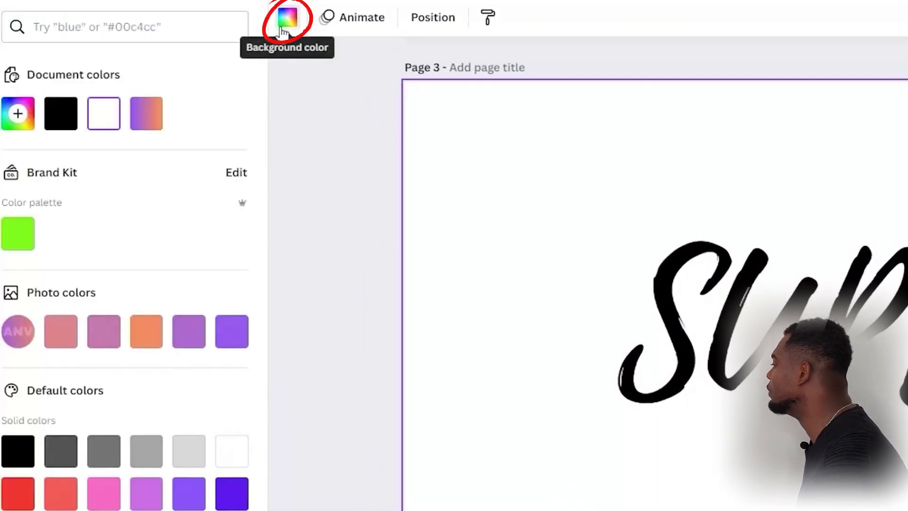
scroll(131, 490, "down", 2)
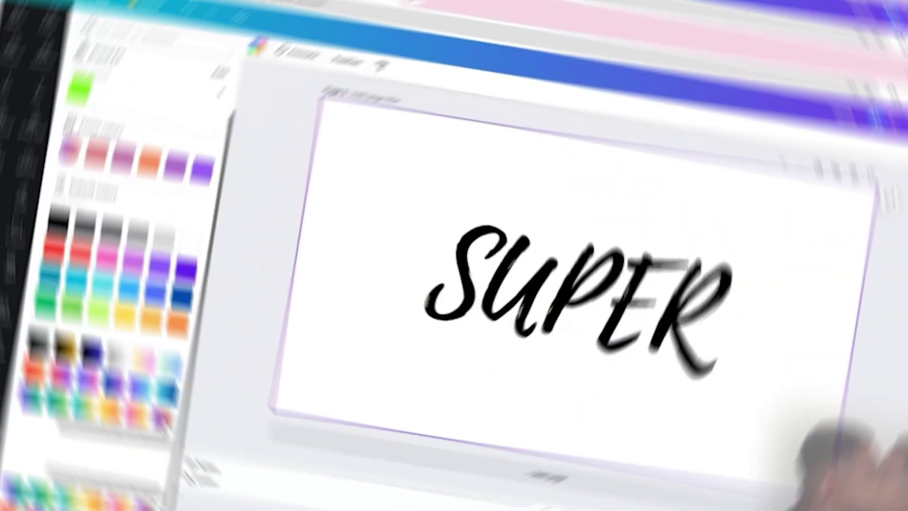
left_click(182, 461)
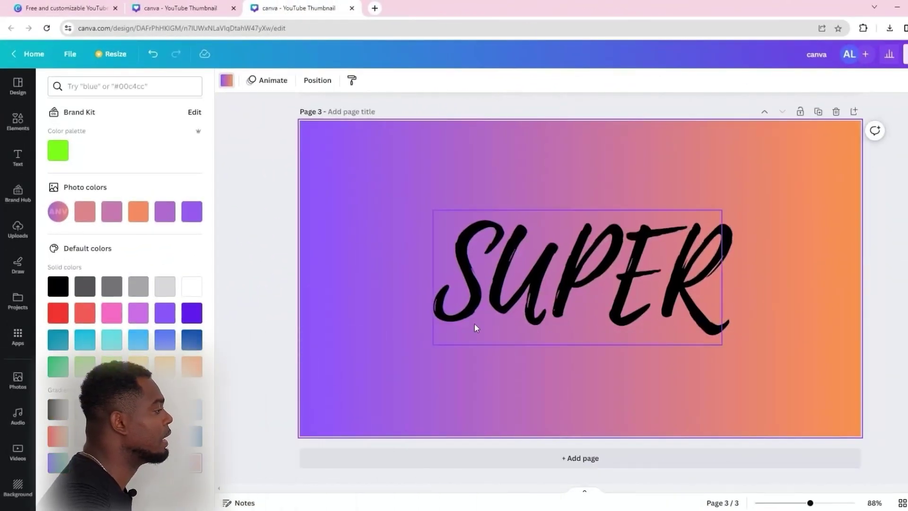
left_click(464, 254)
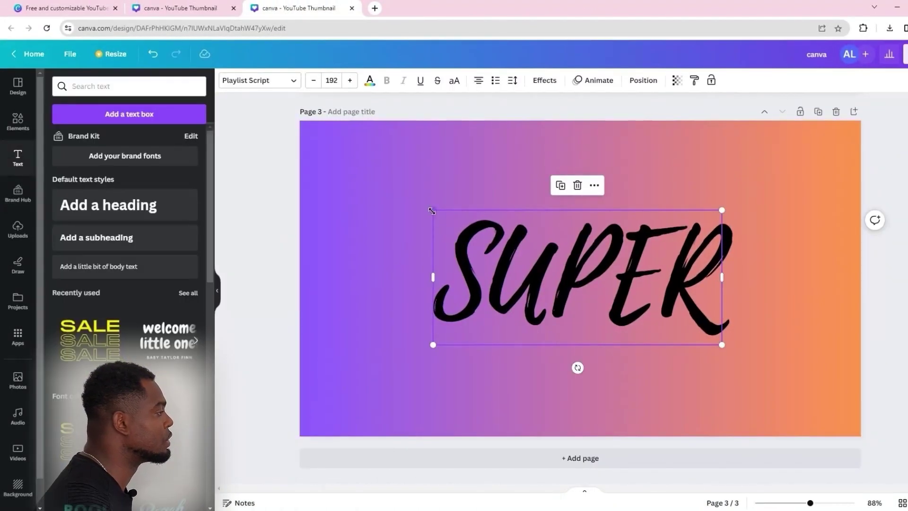
- Stretch SUPER by its corner handles until it fills most of the page
left_click_drag(432, 211, 323, 159)
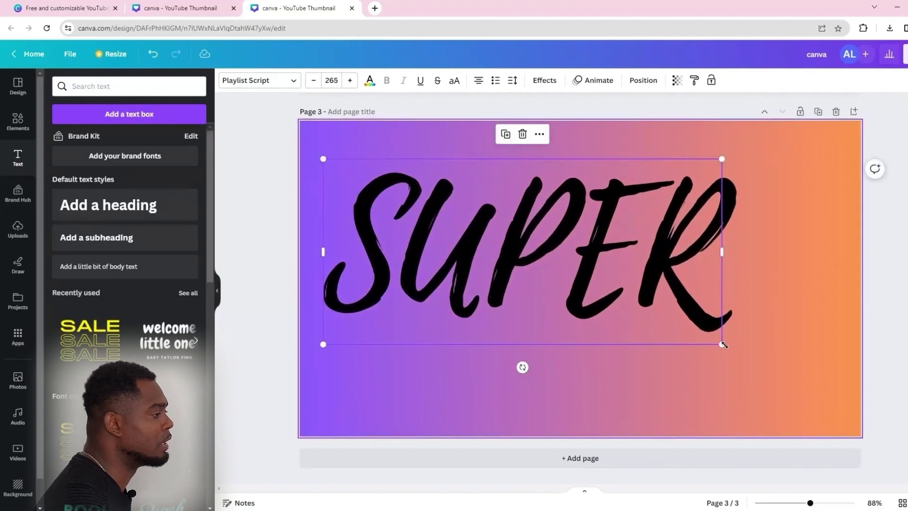
left_click_drag(723, 345, 803, 399)
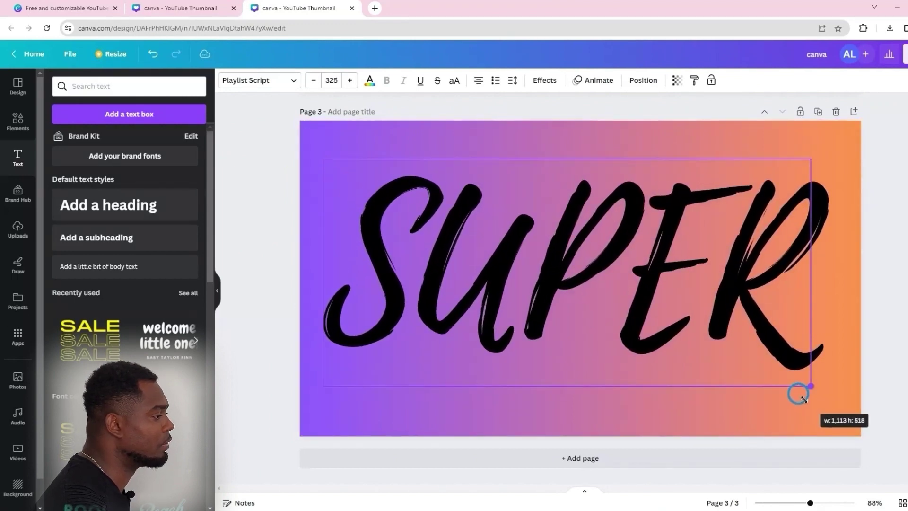
left_click_drag(805, 400, 815, 405)
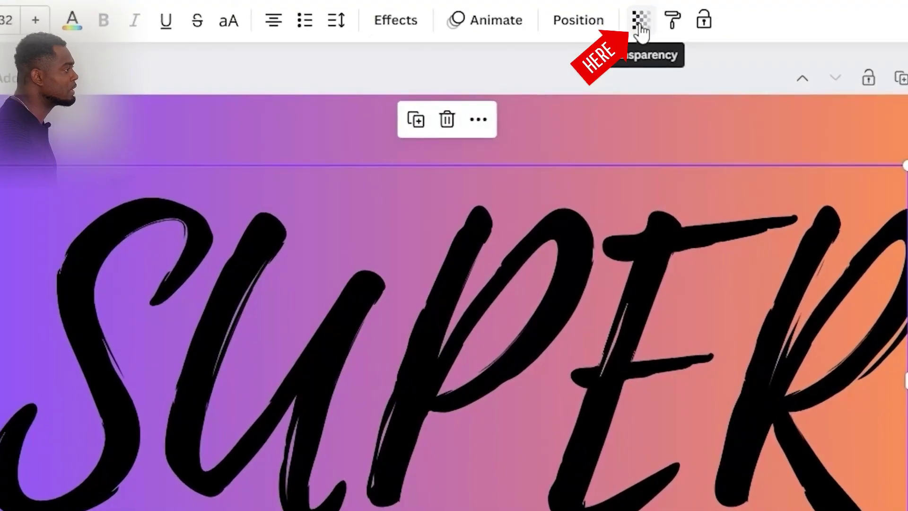
- Lower SUPER's transparency to about 24 so the gradient shows through
left_click(641, 21)
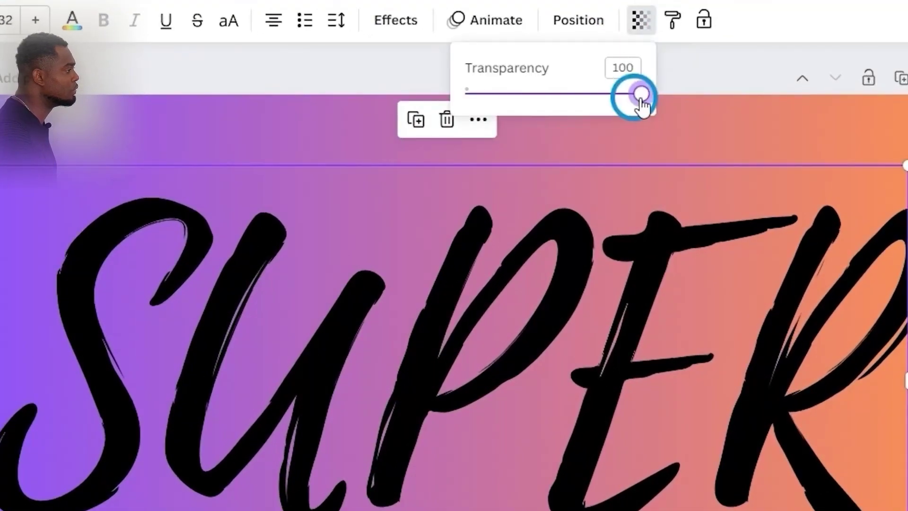
left_click_drag(642, 95, 517, 108)
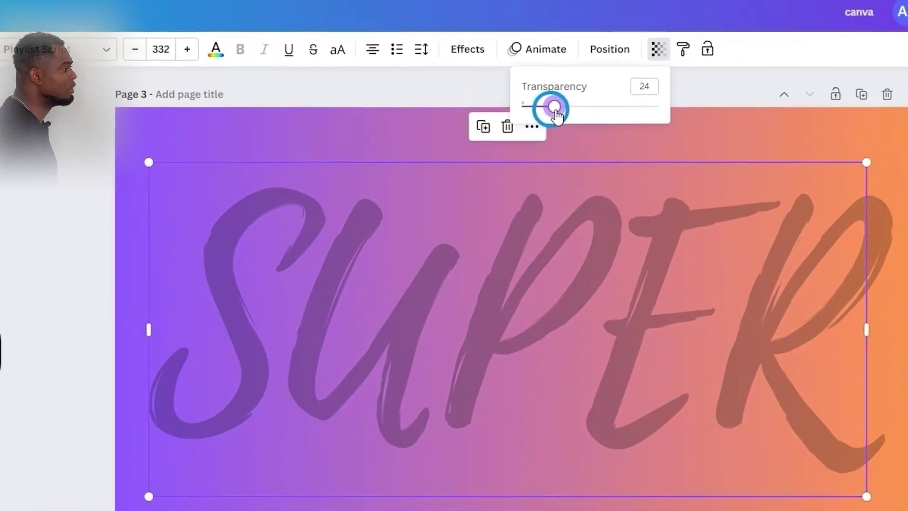
left_click(825, 138)
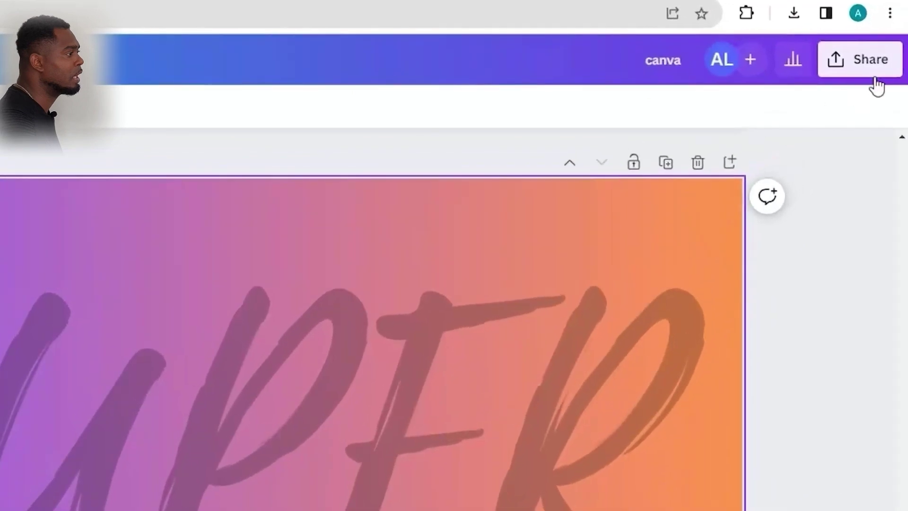
- Download the design as a PNG at maximum size, about 4,000 × 2,250 px
left_click(878, 71)
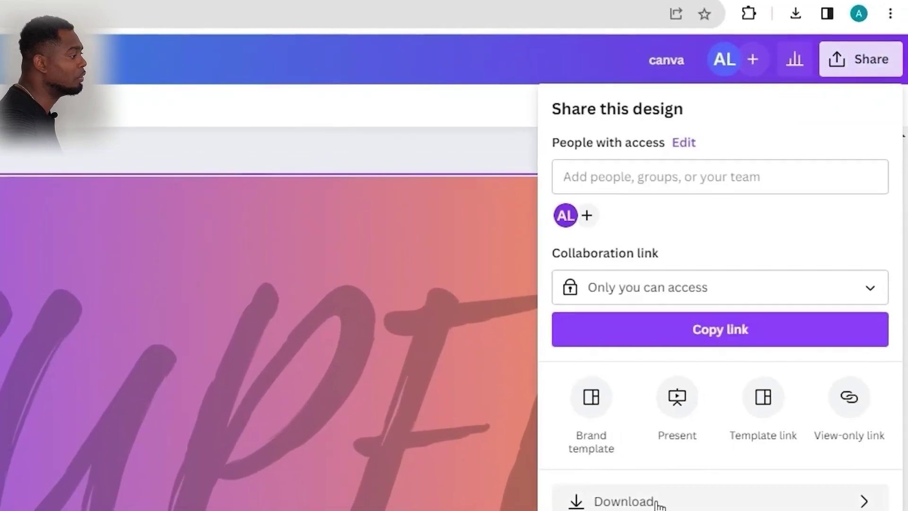
left_click(668, 494)
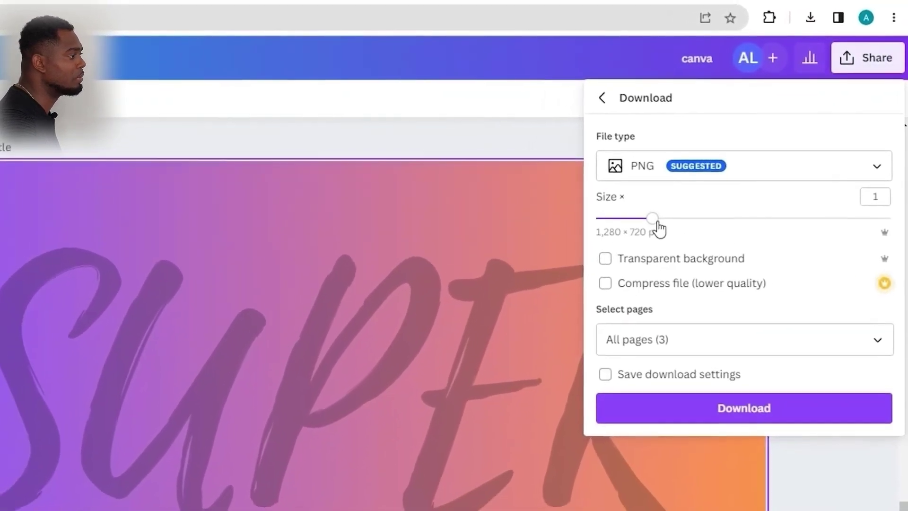
left_click_drag(634, 251, 660, 245)
left_click_drag(693, 218, 889, 189)
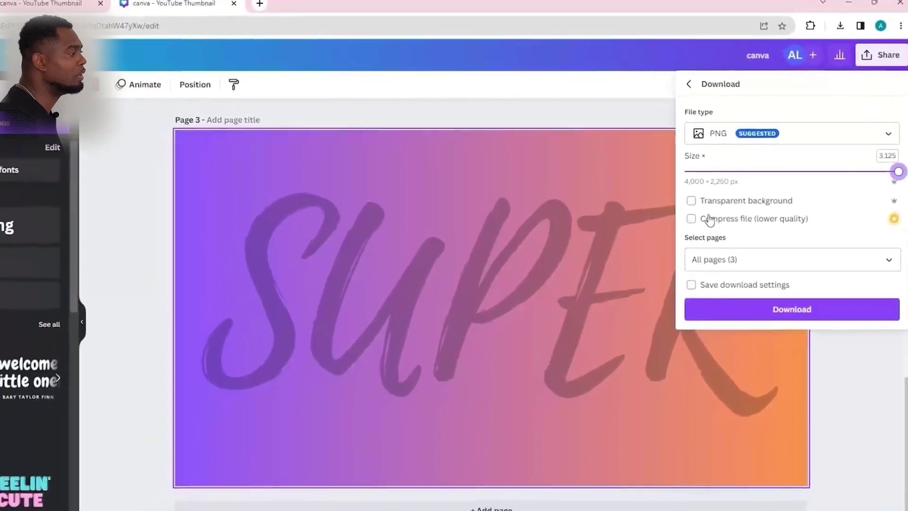
left_click(785, 297)
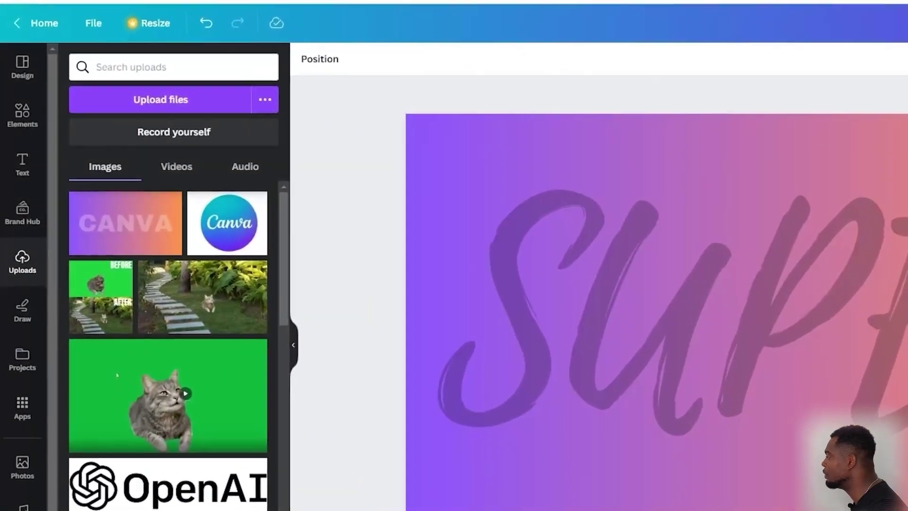
- Upload the exported SUPER image and add a second page with a solid black background
left_click_drag(662, 284, 86, 154)
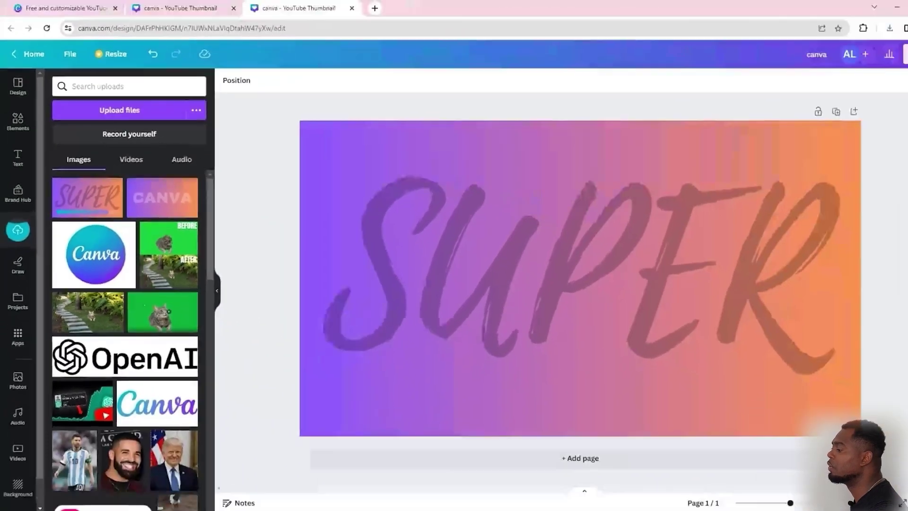
left_click(683, 460)
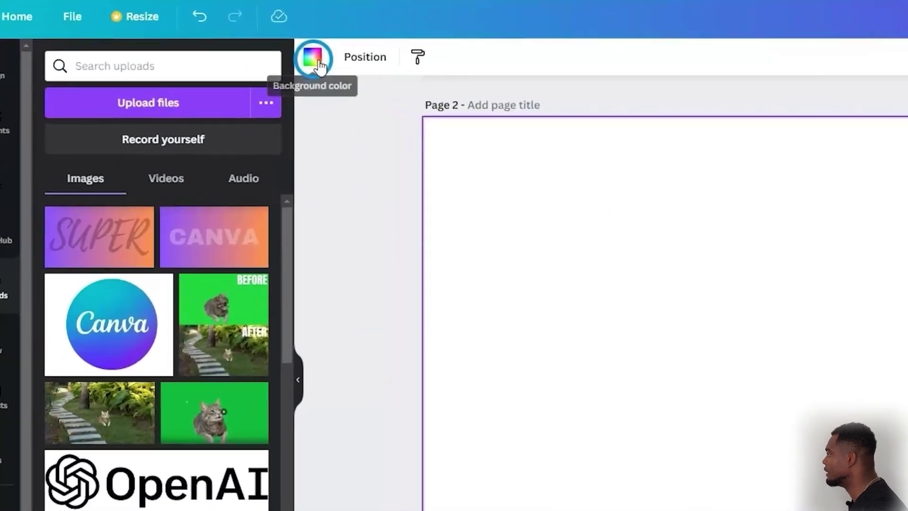
left_click(287, 63)
left_click(56, 475)
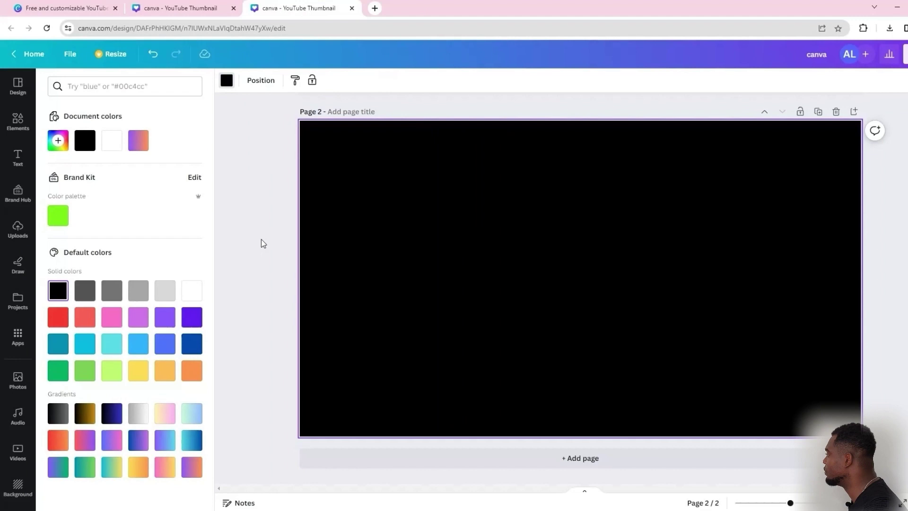
- Place the uploaded SUPER image on page 2 and enlarge it across most of the page
left_click(18, 230)
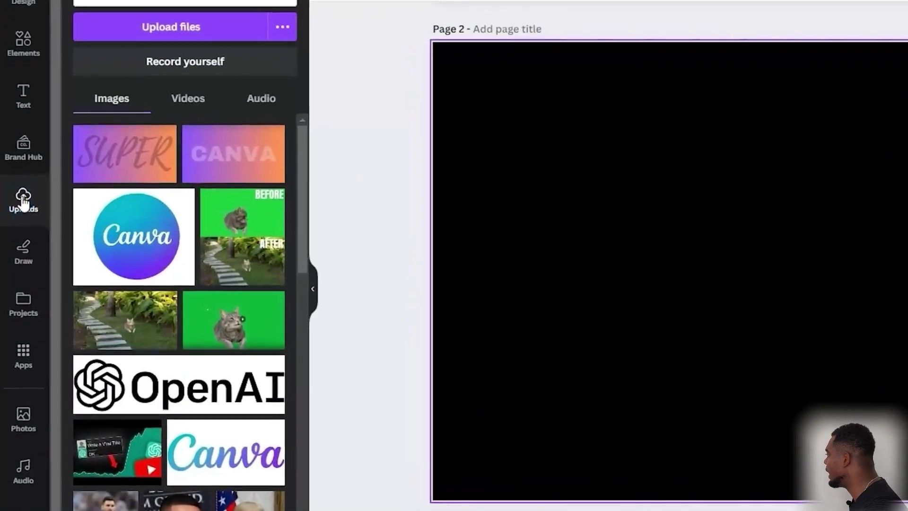
left_click(137, 148)
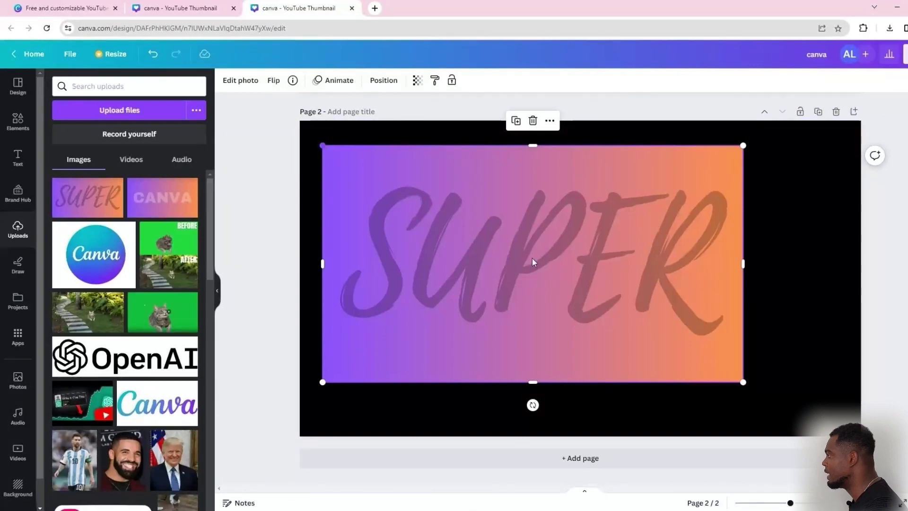
left_click_drag(743, 382, 817, 392)
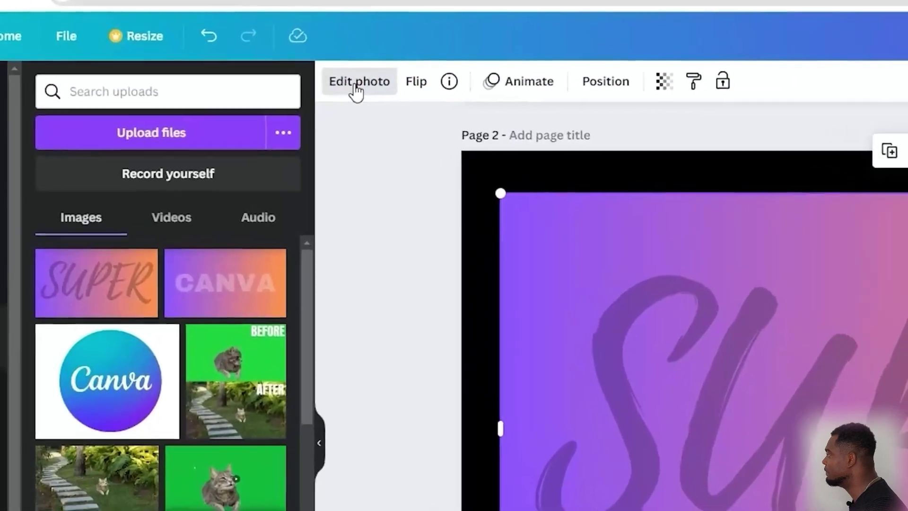
- Bring up Edit photo for the SUPER image on page 2
left_click(355, 84)
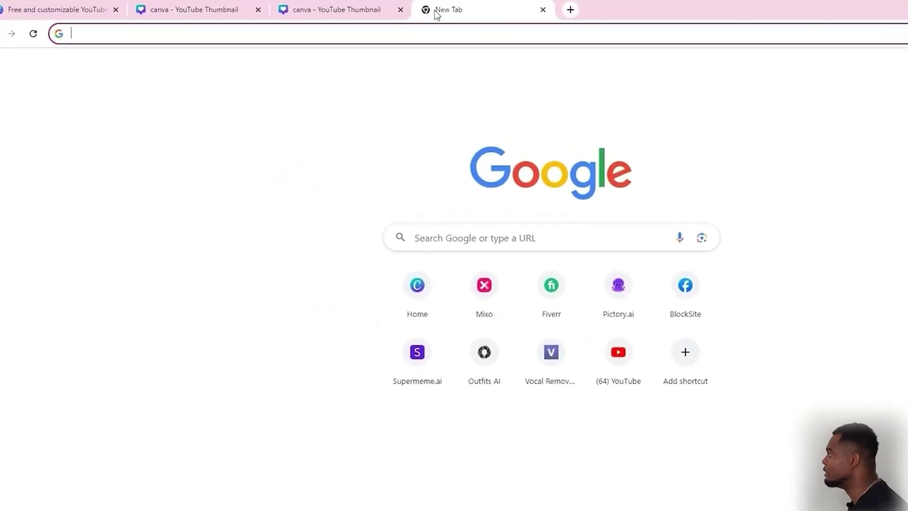
- Search Google for 'remove background' by typing REMOVE and picking the suggestion
type("REMOVE")
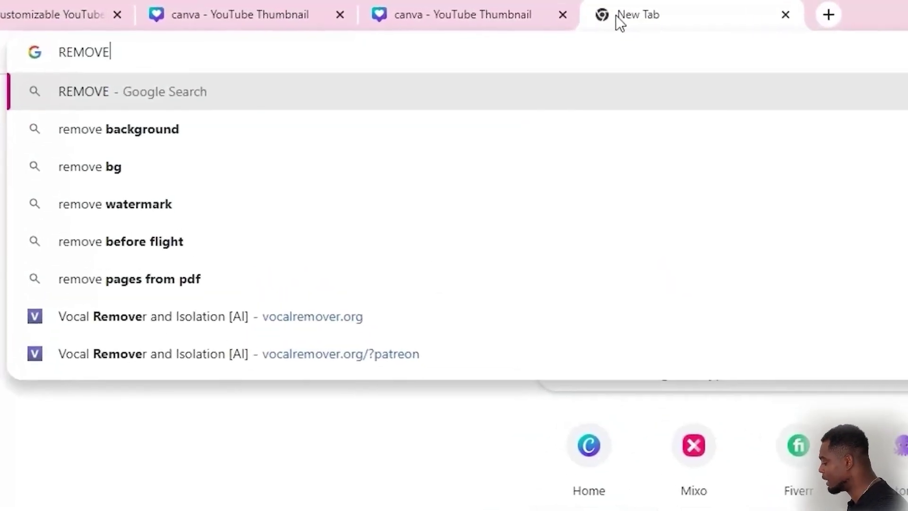
key("Down")
key("Return")
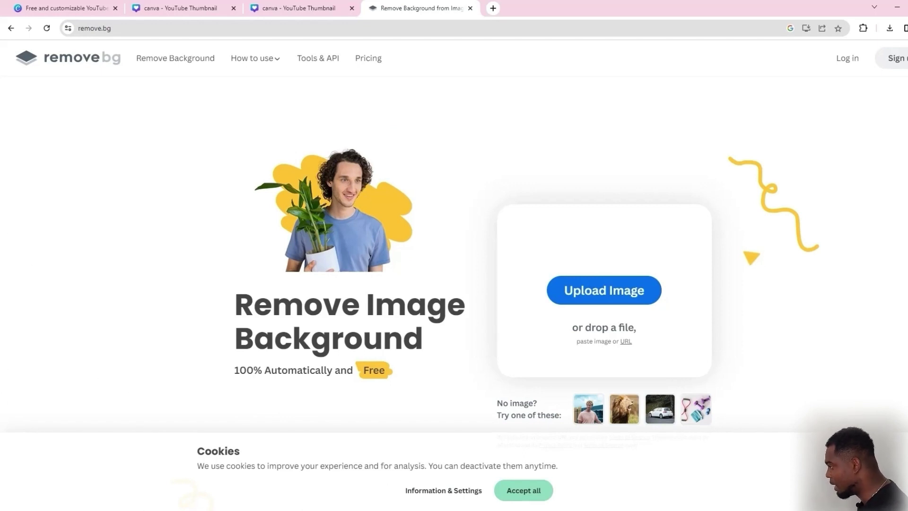
- Drop the SUPER image onto remove.bg to strip its background, then close the tab
left_click_drag(690, 504, 549, 288)
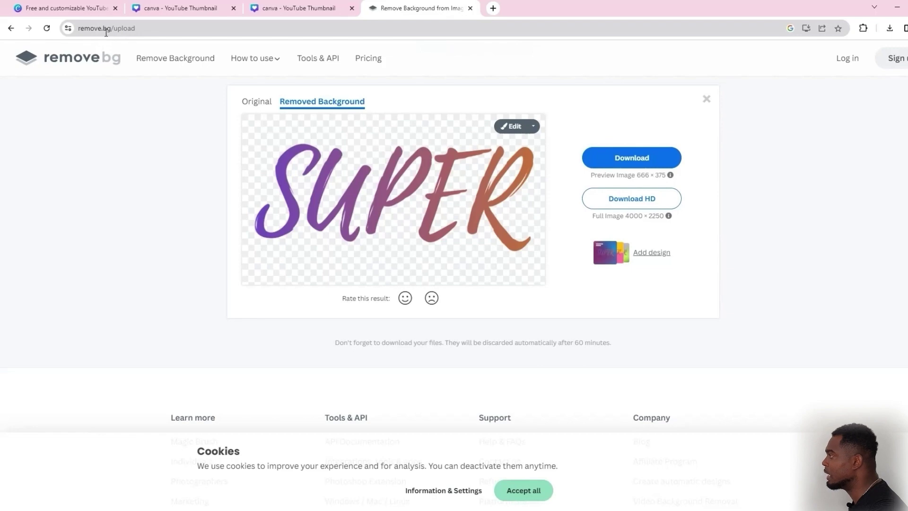
left_click(470, 8)
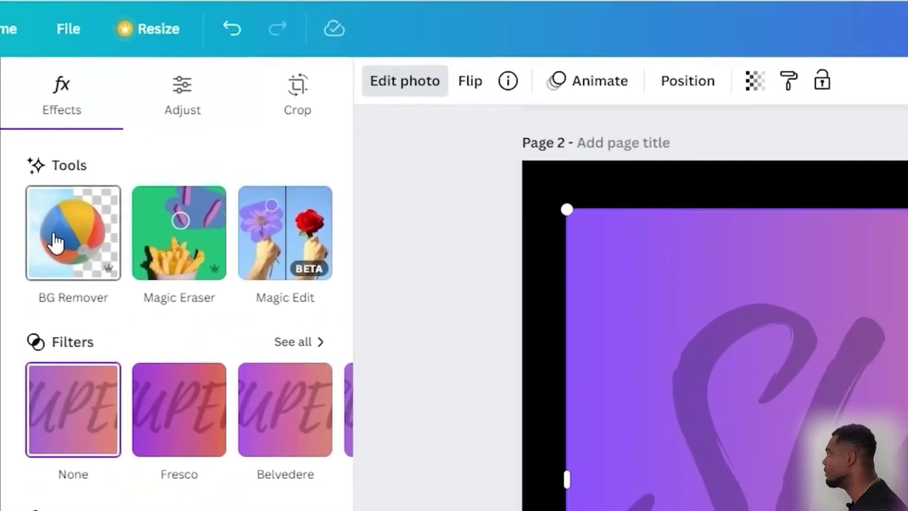
- Run BG Remover on the SUPER image, then view its Adjust settings
left_click(55, 243)
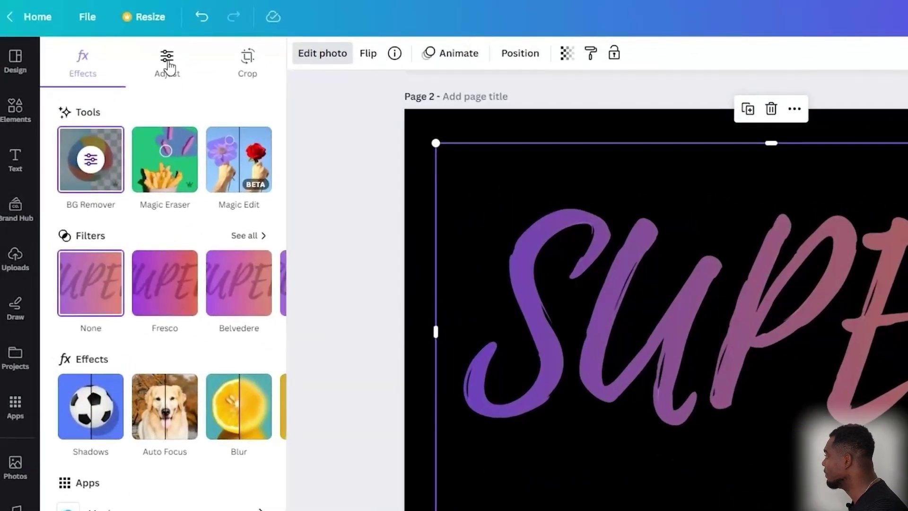
left_click(168, 64)
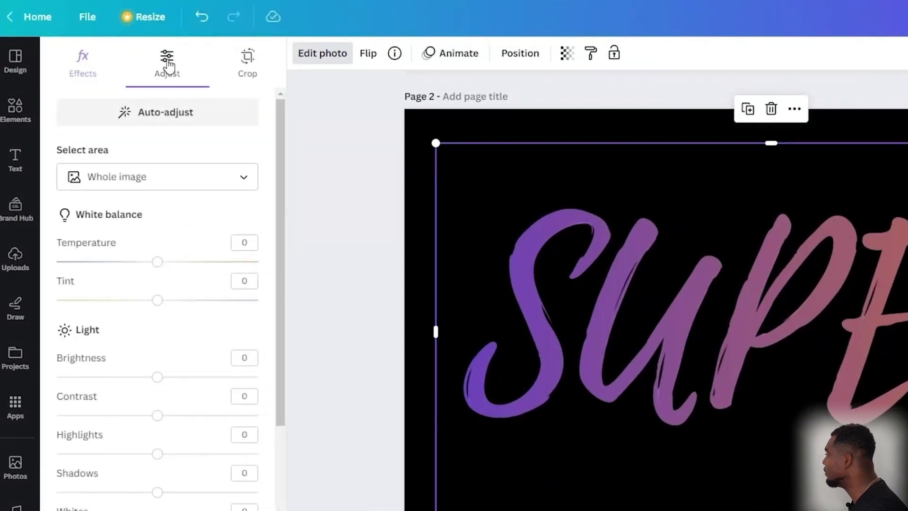
- Darken the SUPER lettering to brightness -39, with contrast 22 and vibrance 46, then deselect it
scroll(220, 251, "down", 2)
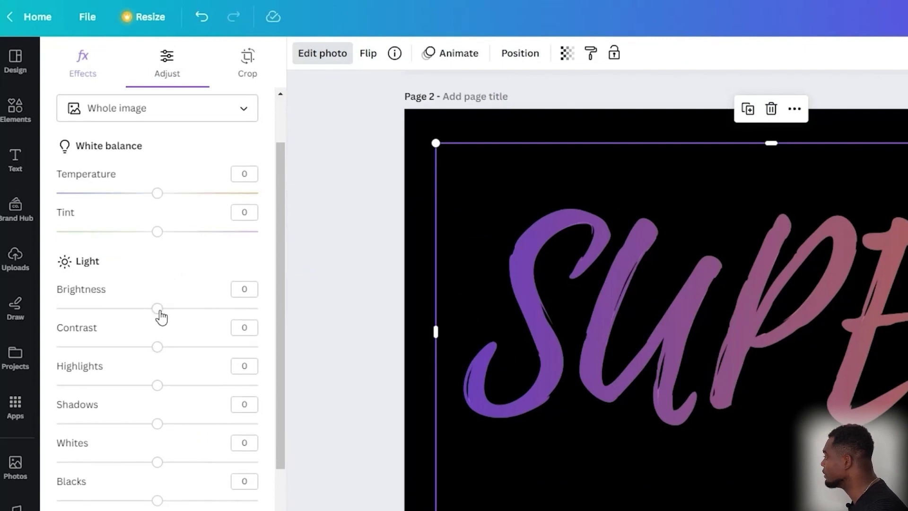
left_click_drag(160, 311, 118, 309)
left_click_drag(159, 351, 182, 351)
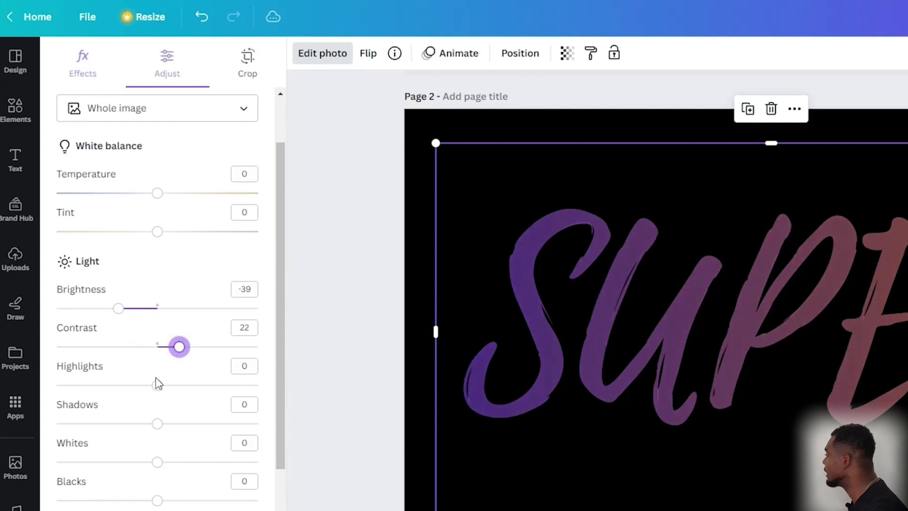
scroll(178, 420, "down", 4)
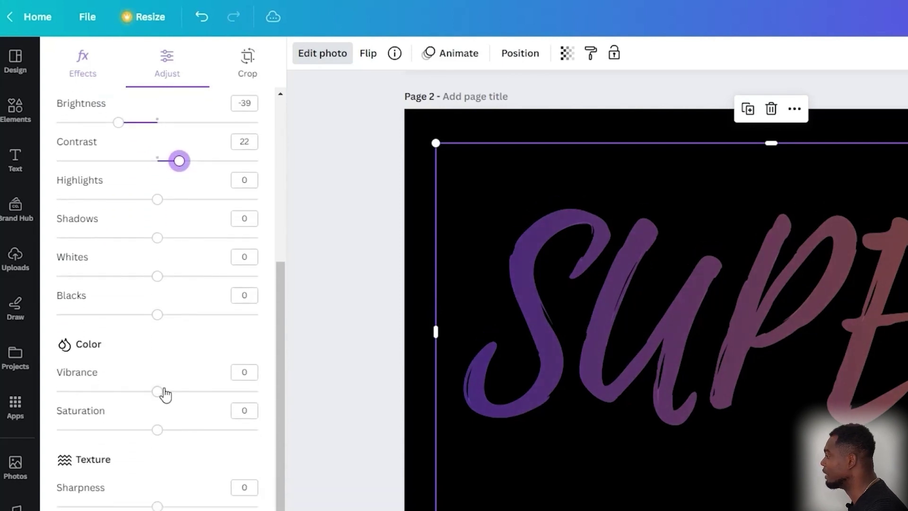
left_click_drag(158, 392, 205, 398)
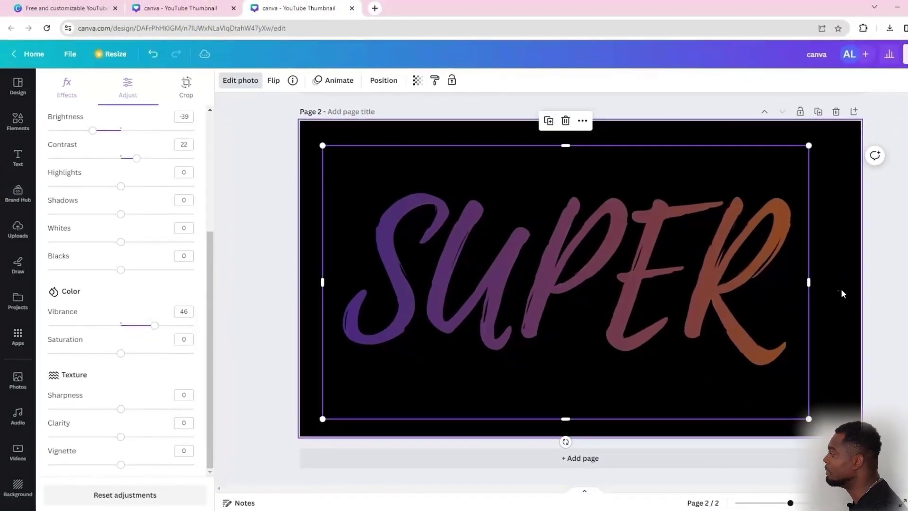
left_click(841, 289)
- Reselect the SUPER image and bring up its Adjust sliders
scroll(623, 297, "up", 3)
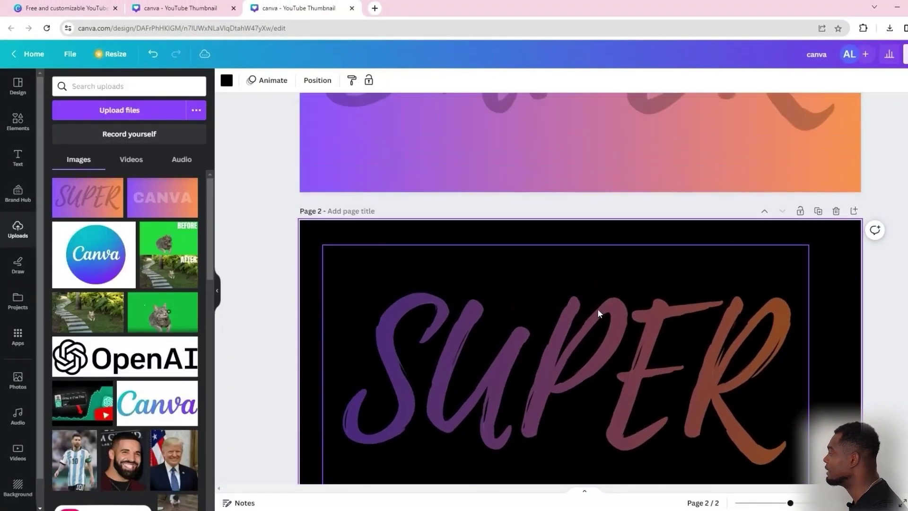
scroll(582, 294, "down", 3)
left_click(361, 209)
scroll(571, 284, "up", 6)
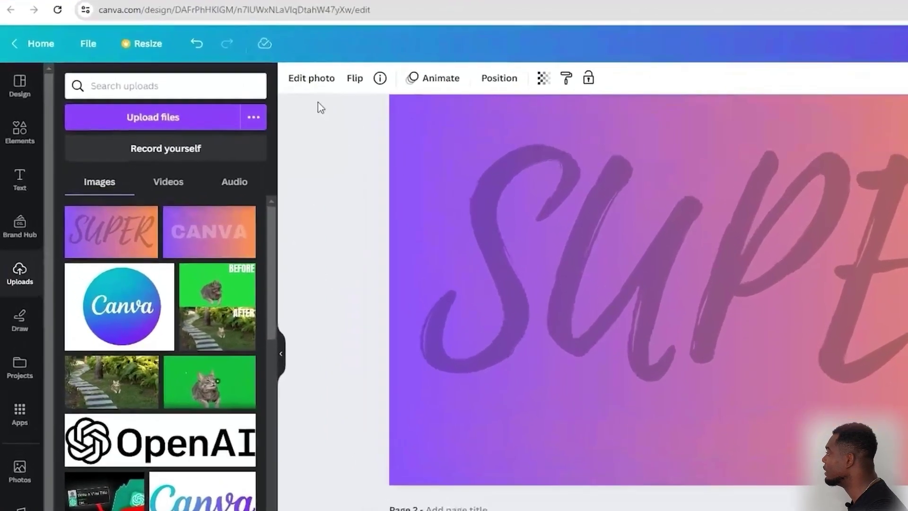
left_click(240, 80)
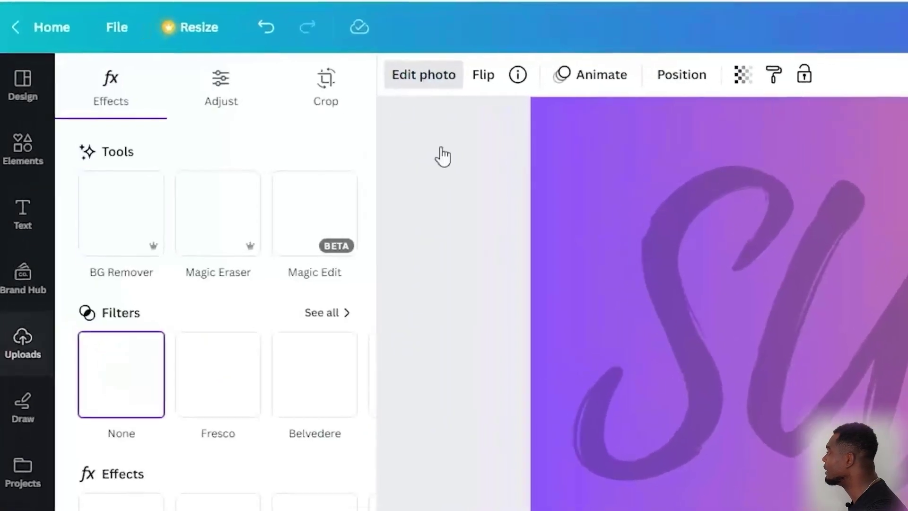
scroll(724, 381, "down", 5)
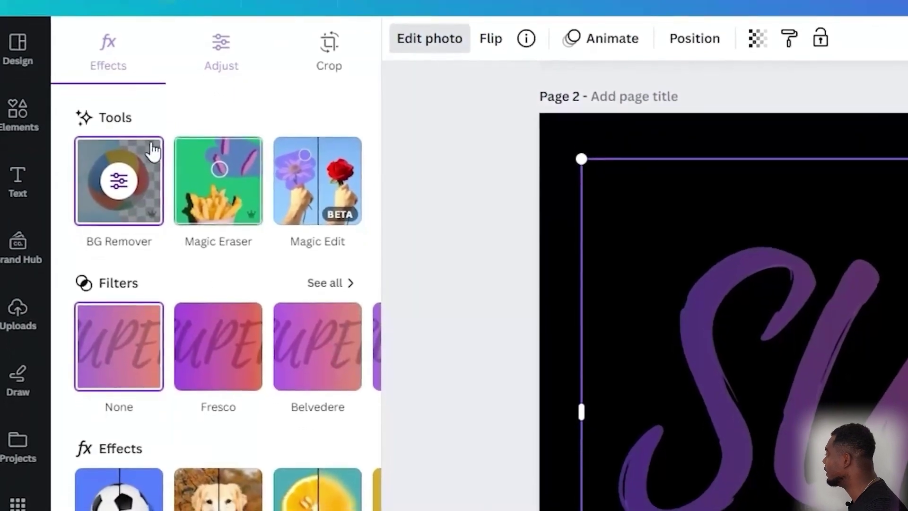
left_click(221, 47)
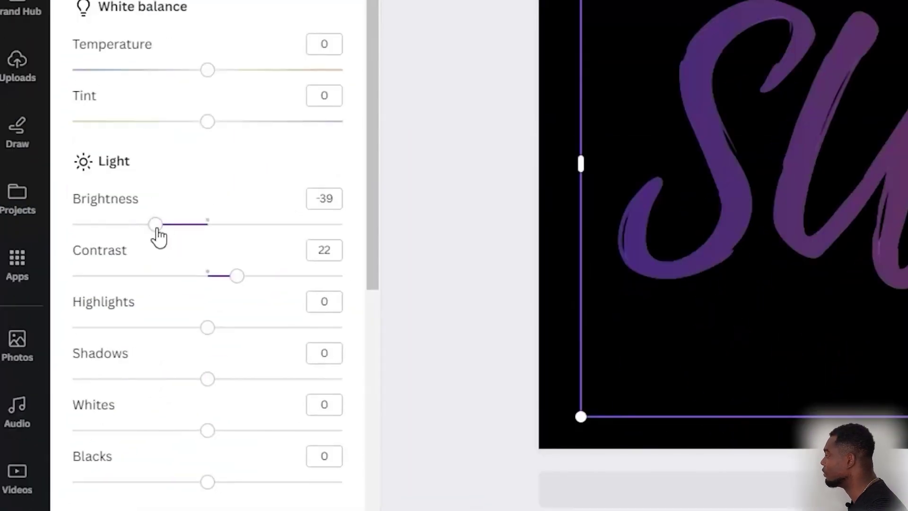
- Retune the SUPER lettering to brightness -14 and contrast -28, keeping vibrance at 46
left_click_drag(158, 229, 190, 239)
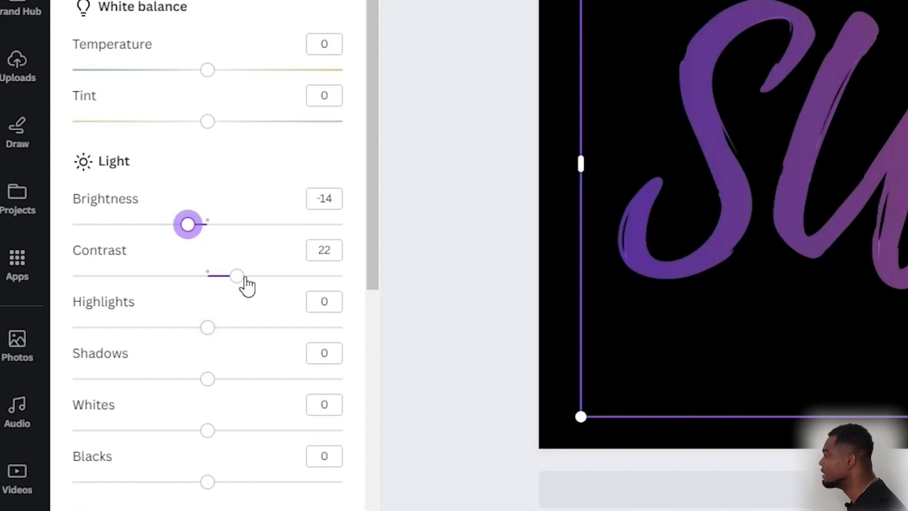
left_click_drag(245, 279, 170, 277)
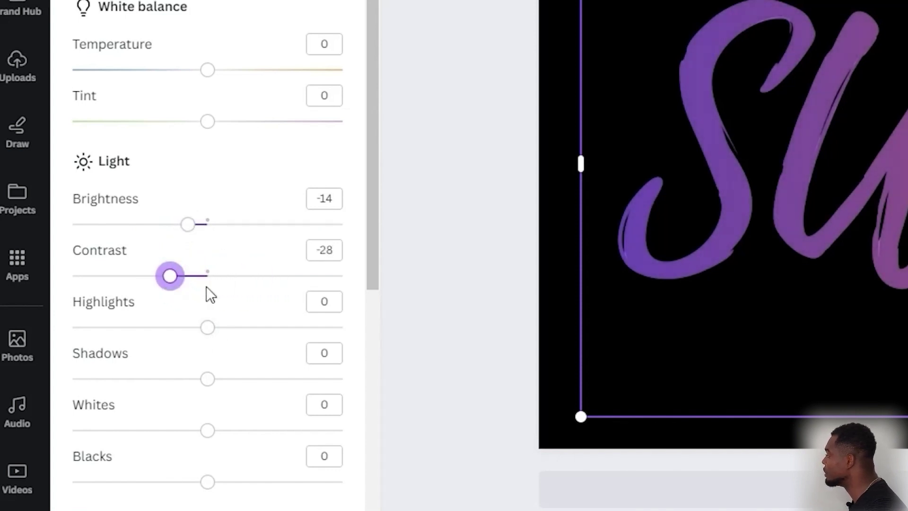
scroll(235, 385, "down", 4)
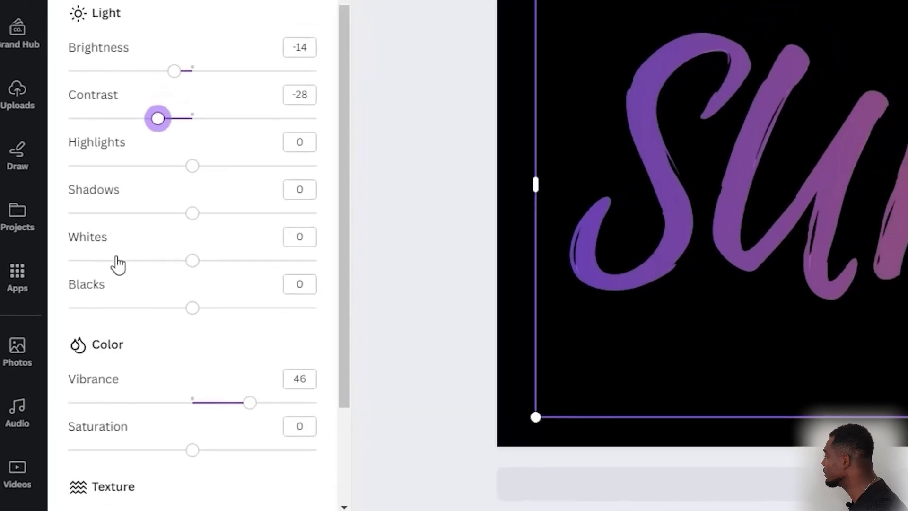
scroll(119, 265, "down", 3)
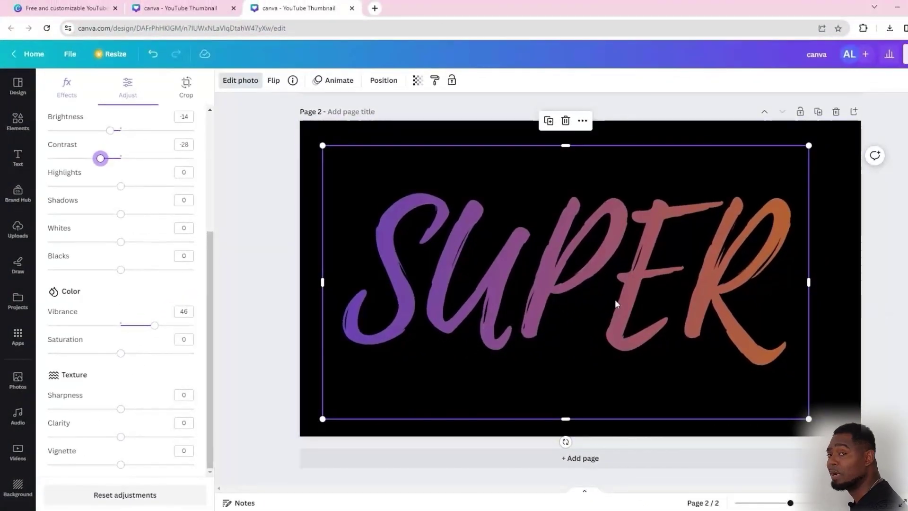
- Nudge the SUPER image up-right, then download the design as a transparent-background PNG
left_click_drag(594, 287, 607, 278)
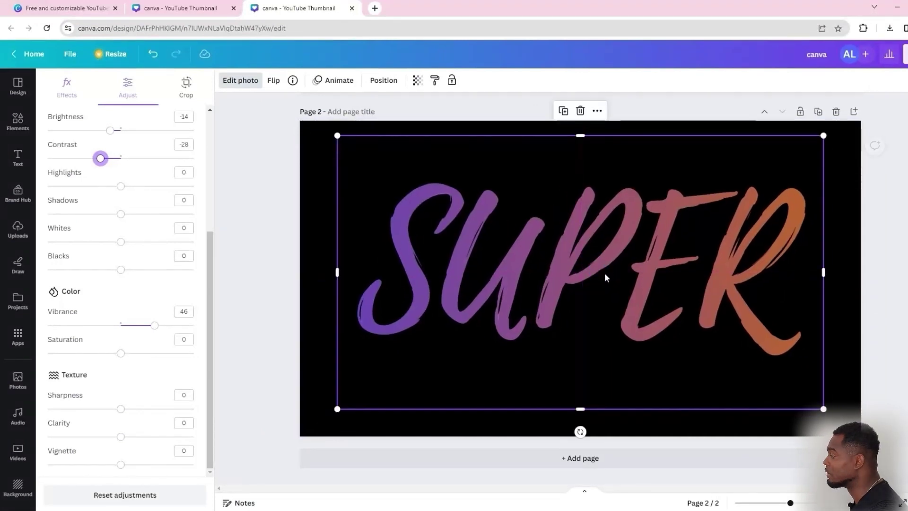
left_click(777, 287)
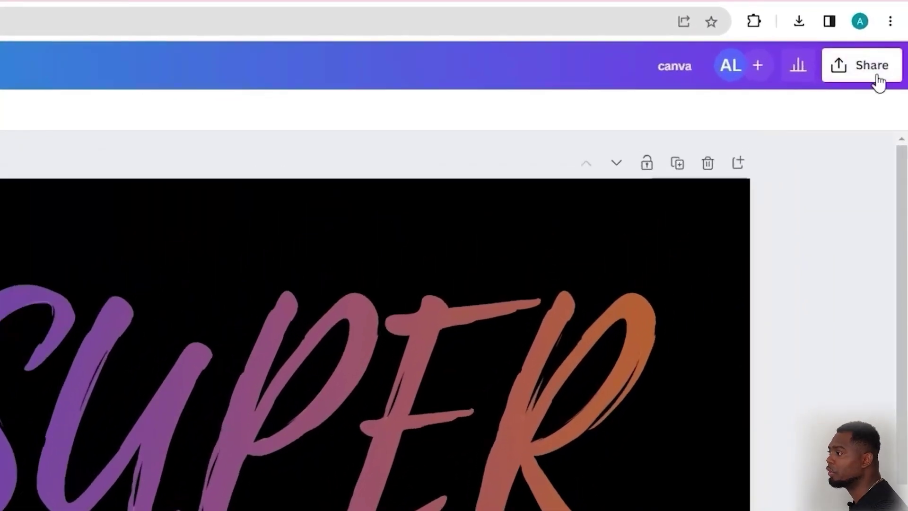
left_click(879, 76)
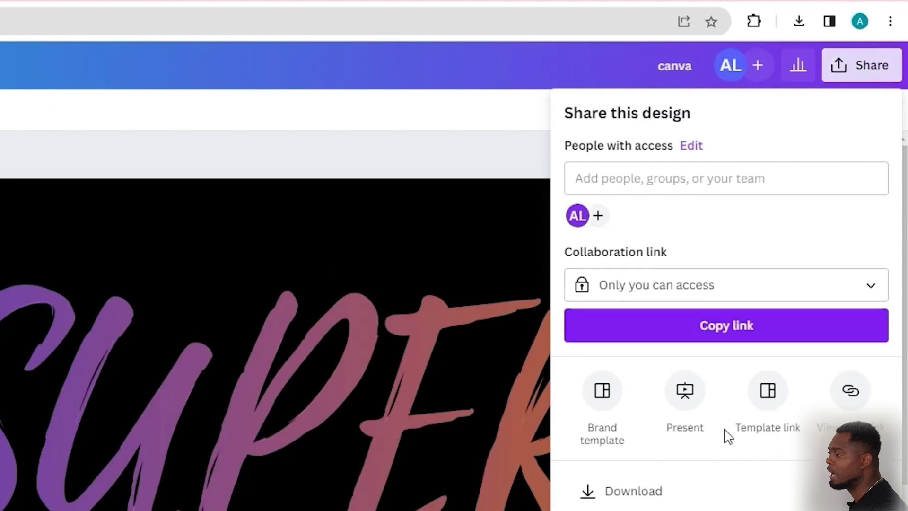
left_click(665, 489)
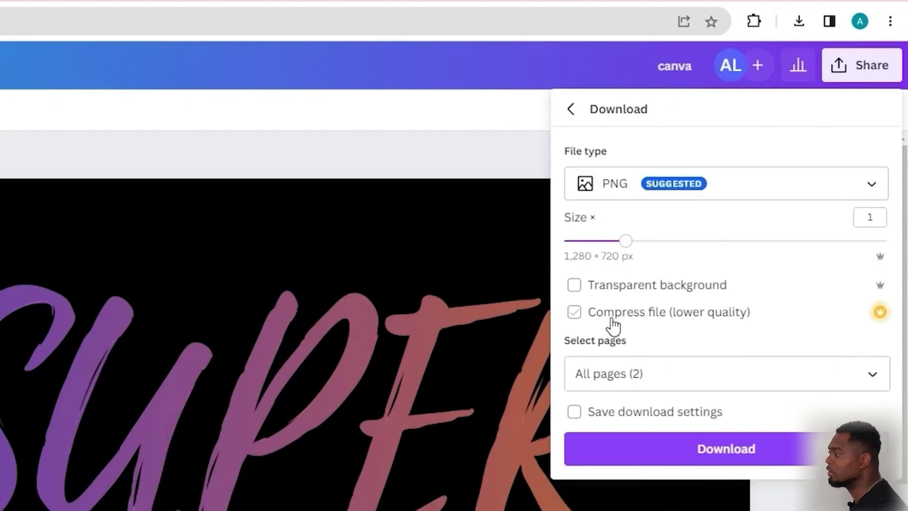
left_click(574, 295)
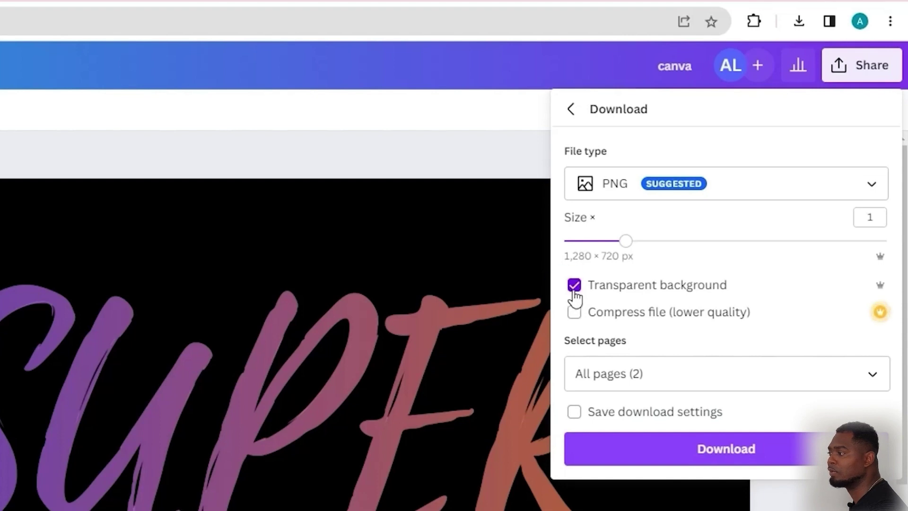
left_click(732, 456)
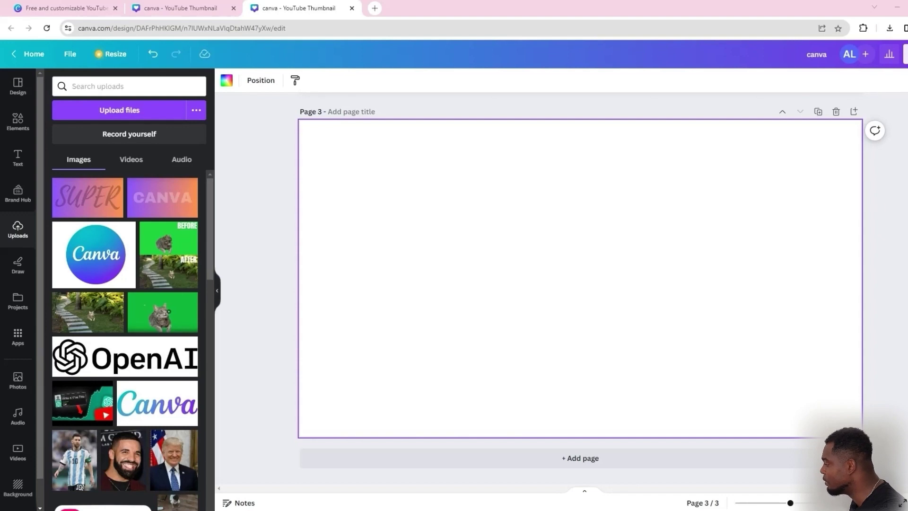
- Upload the transparent SUPER PNG and fill Page 3 with the two-hands stock photo
left_click_drag(798, 152, 123, 199)
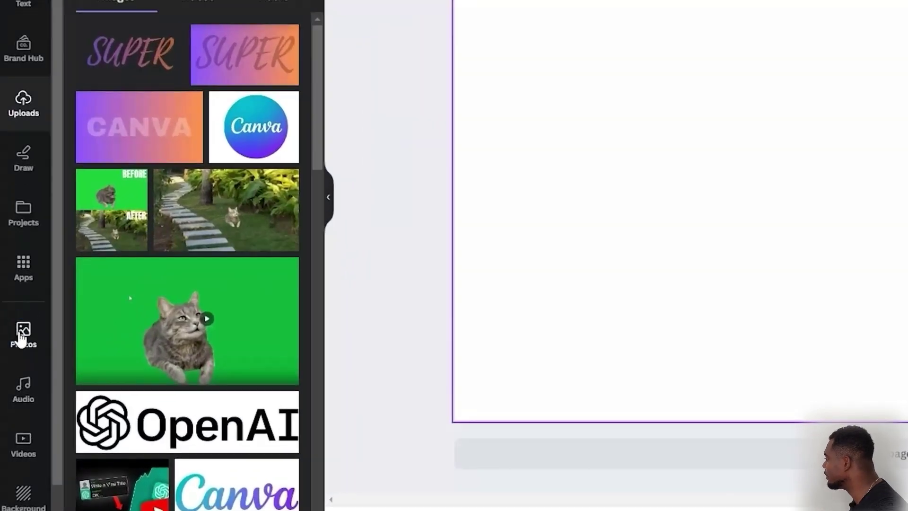
left_click(18, 380)
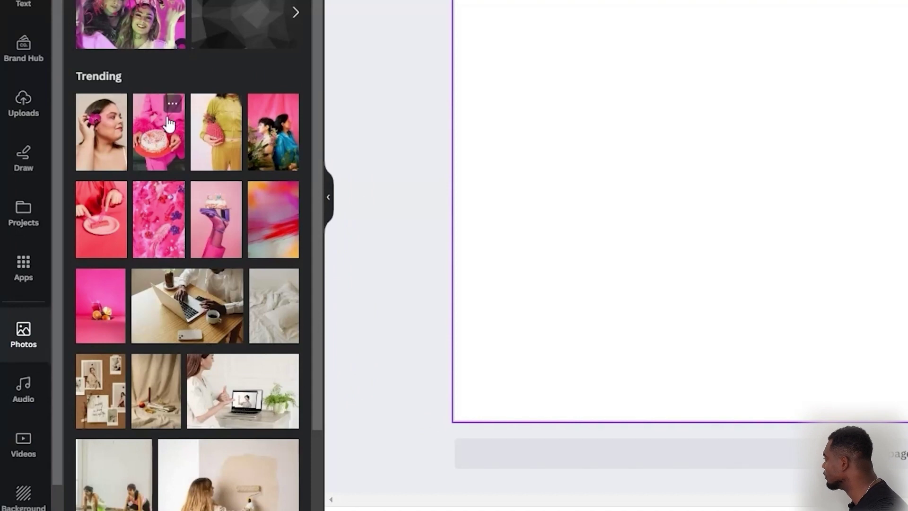
scroll(157, 69, "down", 10)
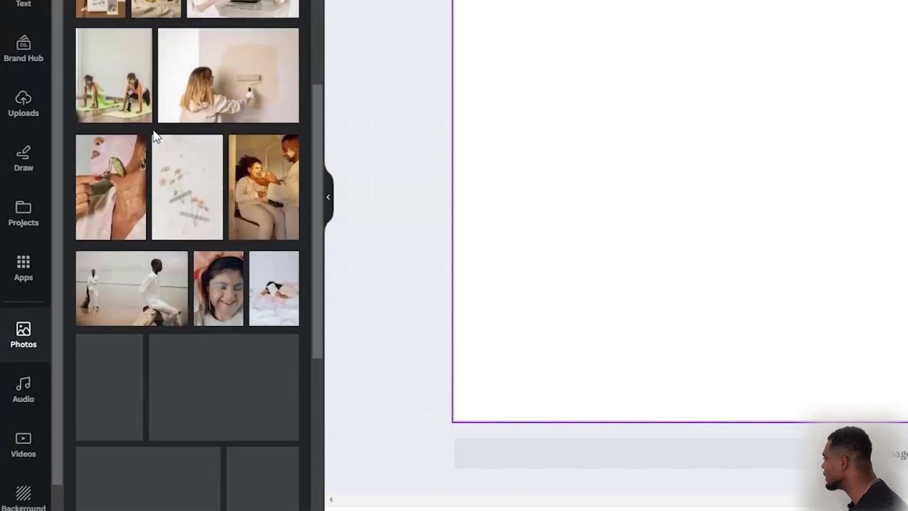
left_click_drag(118, 75, 388, 187)
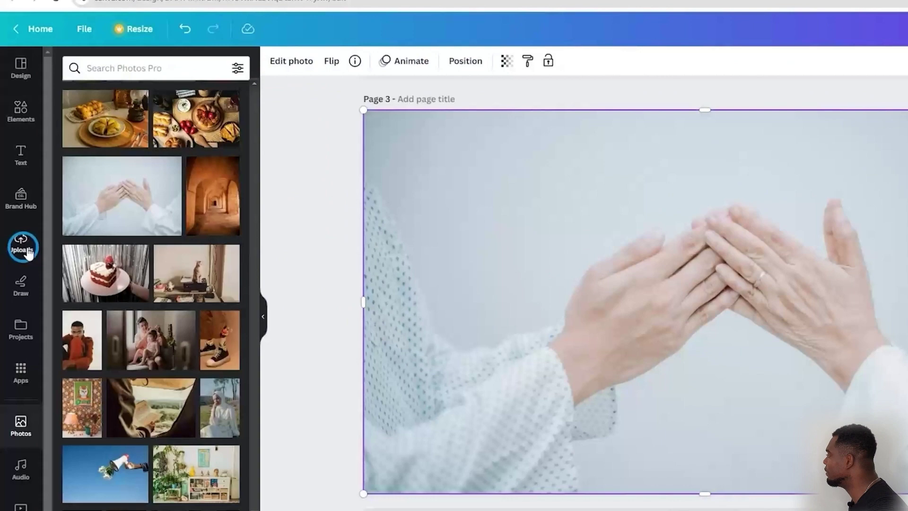
- Drop the uploaded SUPER graphic over the hands photo and enlarge it from both corners
left_click(18, 229)
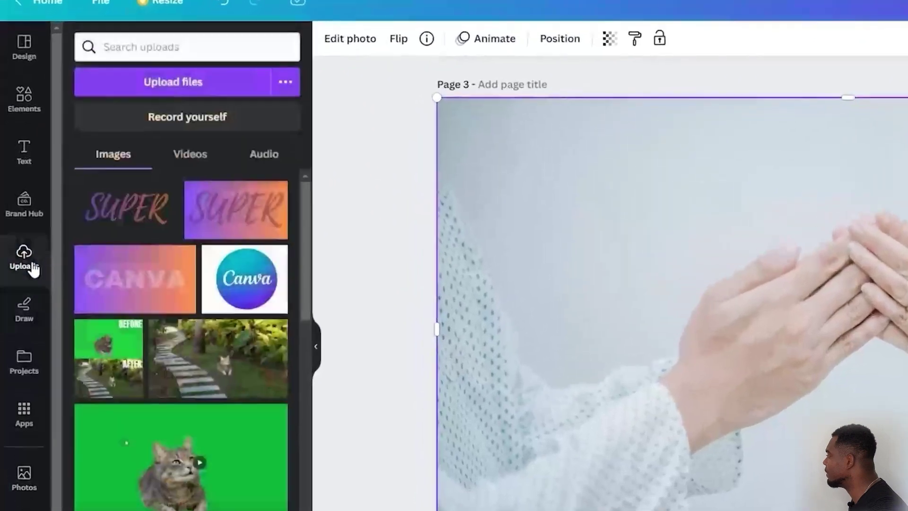
left_click_drag(145, 222, 679, 218)
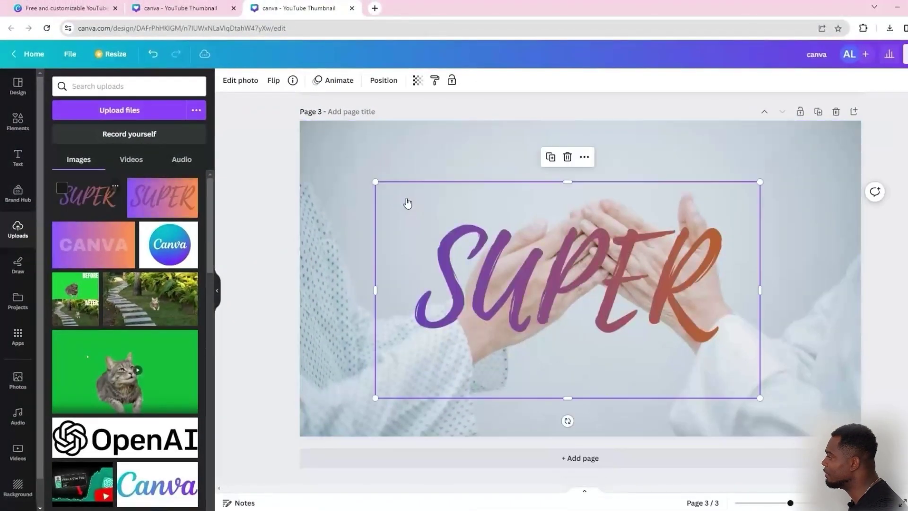
left_click_drag(373, 183, 328, 158)
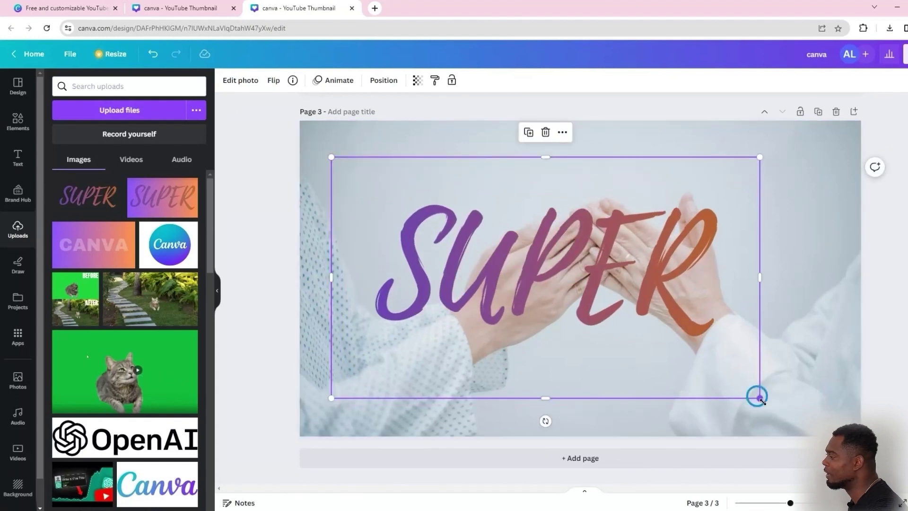
left_click_drag(757, 396, 794, 418)
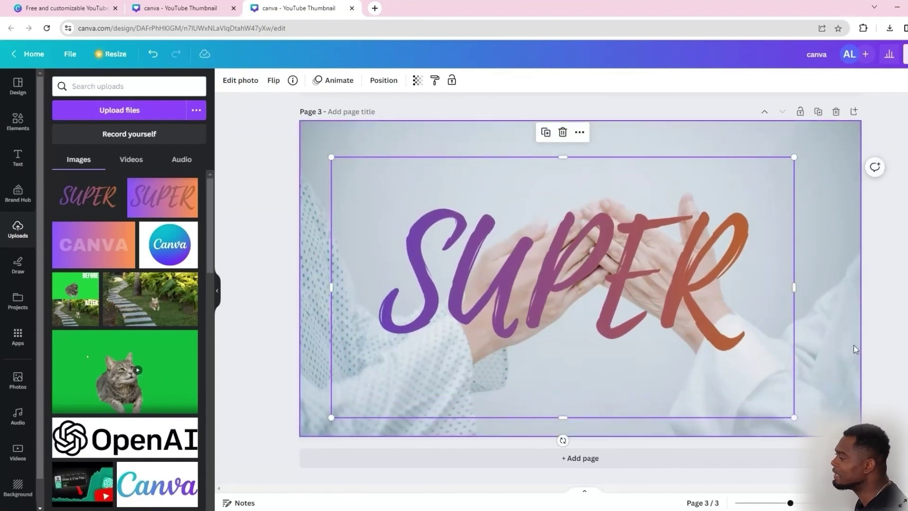
- Shrink the SUPER graphic from its top-right corner and move it up to the page top
left_click(819, 321)
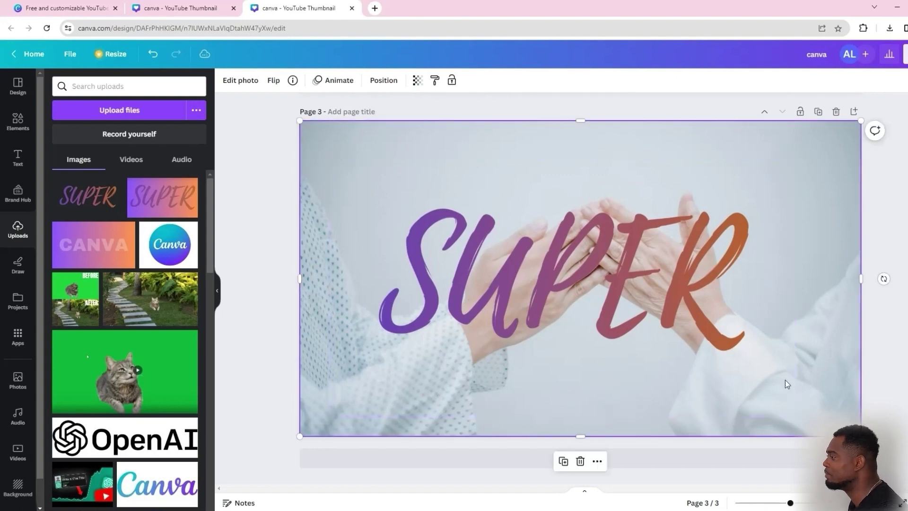
left_click(524, 340)
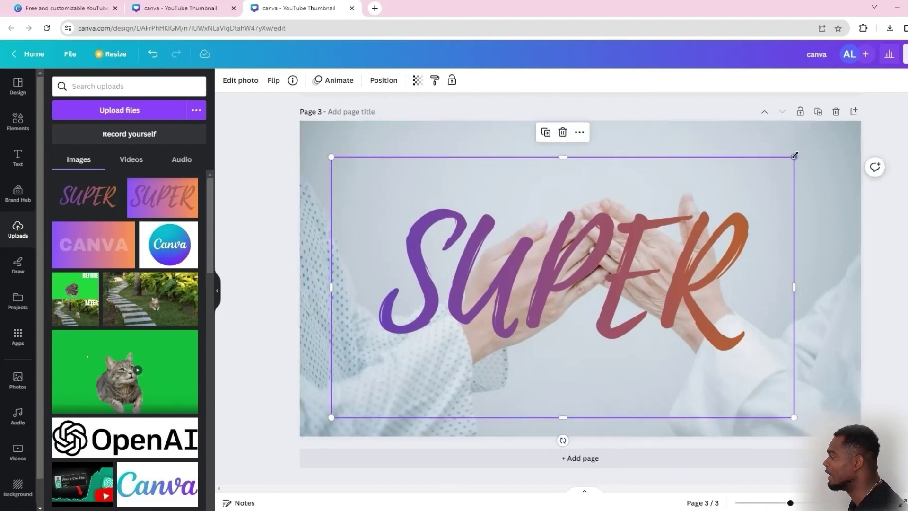
left_click_drag(795, 156, 613, 258)
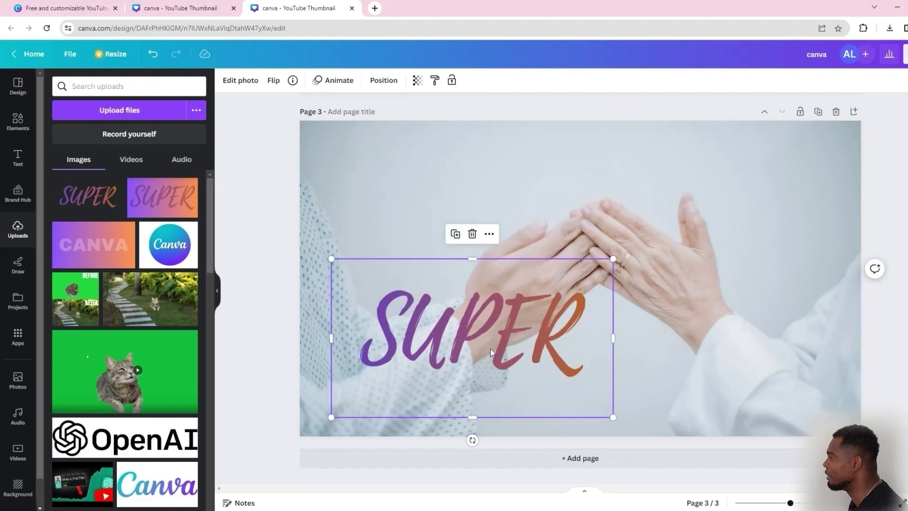
left_click_drag(490, 352, 466, 194)
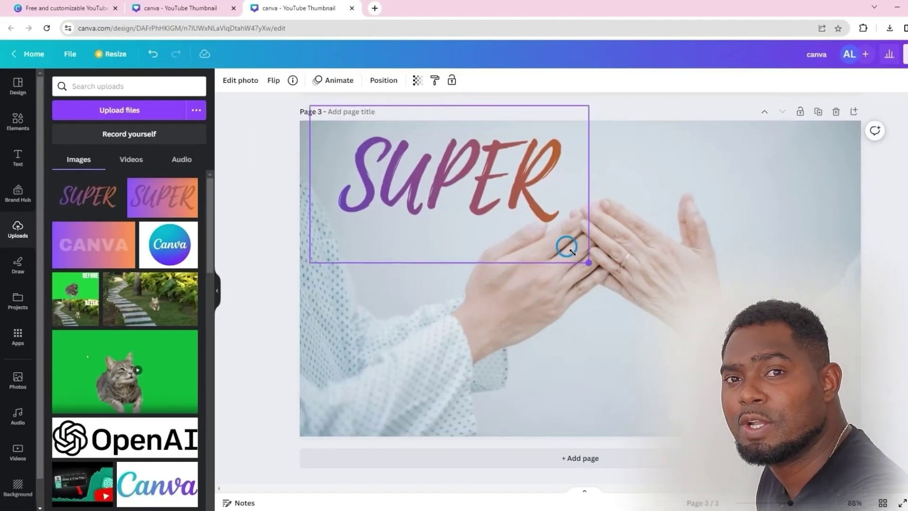
- Shrink the SUPER lettering slightly and nudge it right into the upper-left, clear of the hands
left_click_drag(591, 261, 566, 247)
left_click(434, 194)
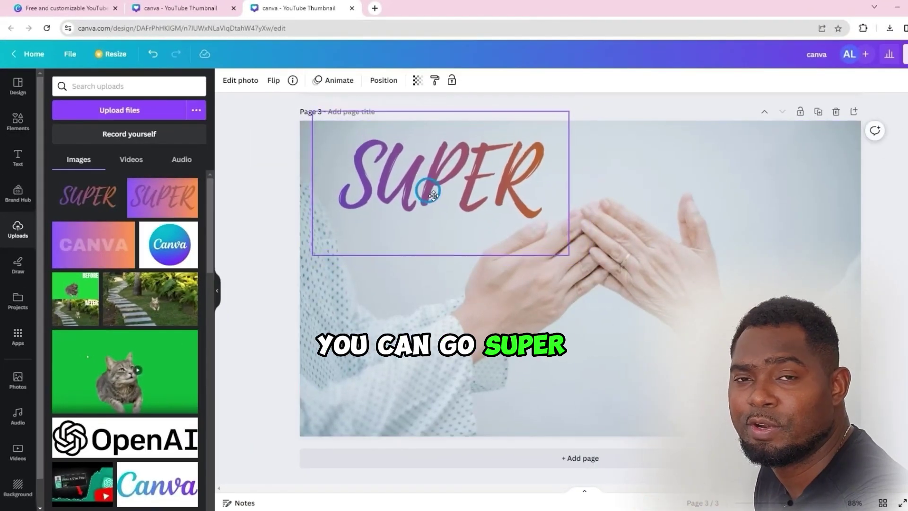
left_click_drag(433, 194, 441, 192)
left_click(544, 274)
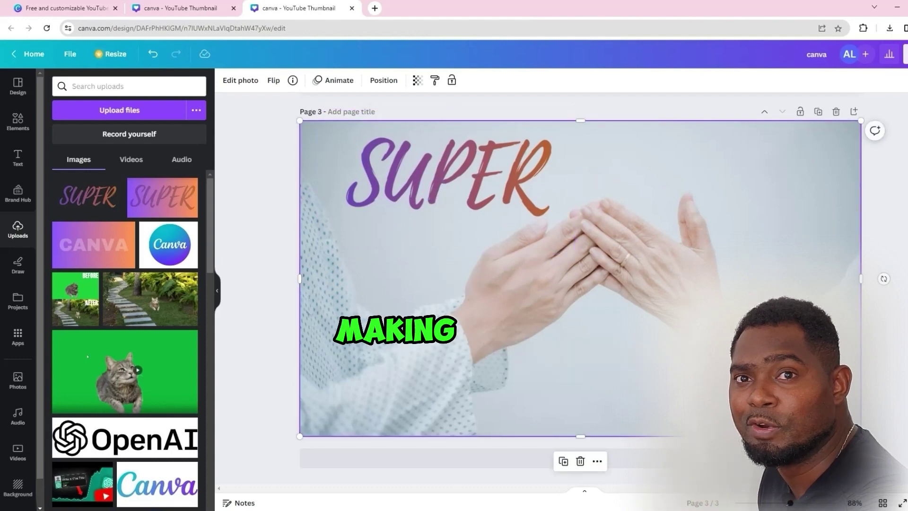